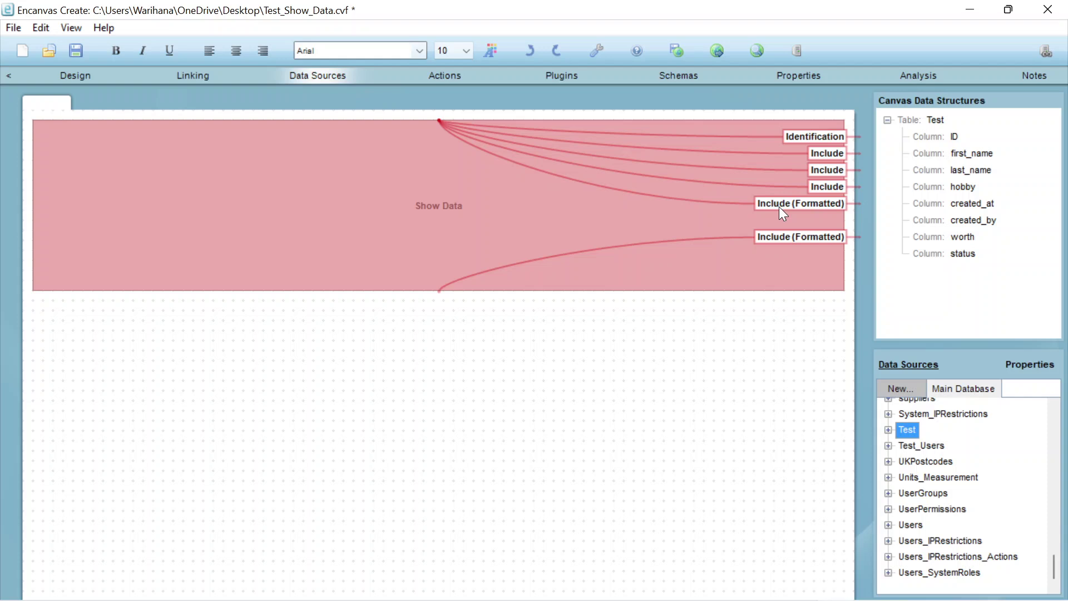
# Link the status column of the Test table to the Show Data element as Include Column (Traffic Light).
pyautogui.click(962, 255)
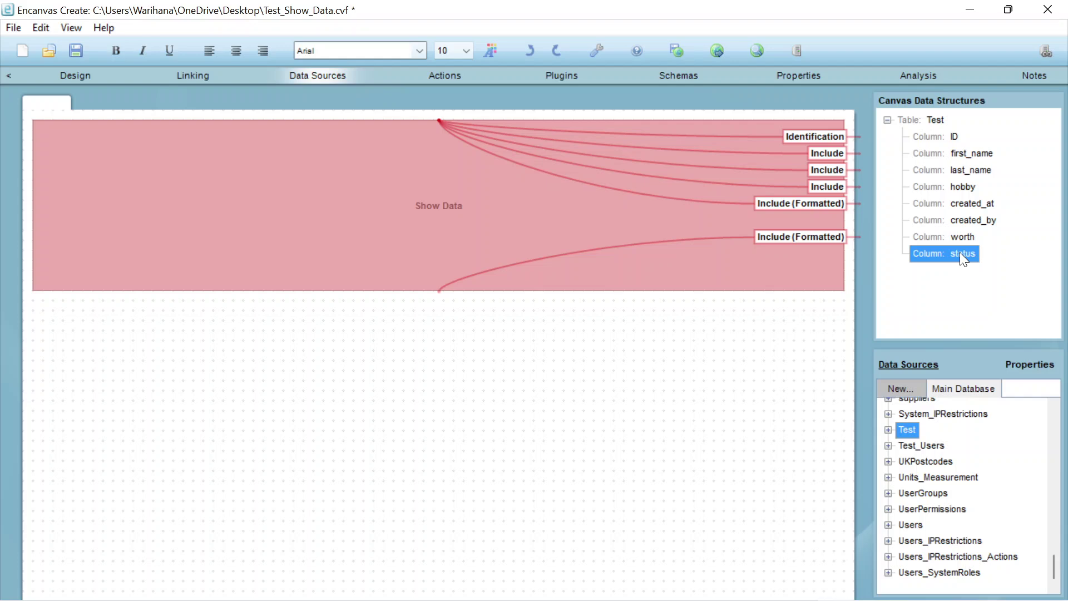
pyautogui.moveTo(960, 252); pyautogui.dragTo(784, 261)
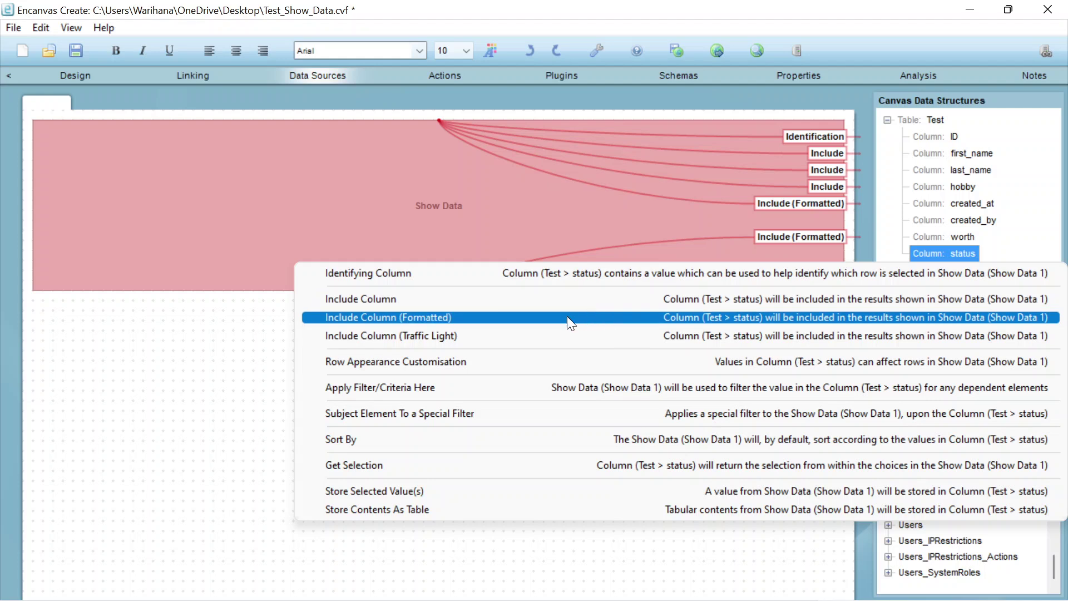
pyautogui.click(539, 335)
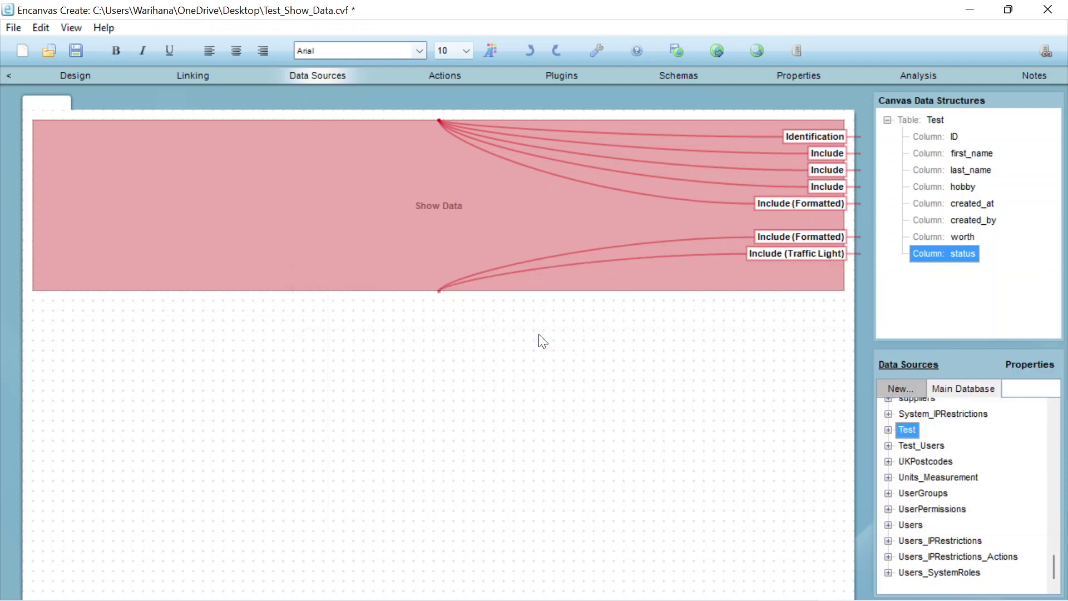
# Add a traffic light state to the status column link with an Equal to (=) comparison against the specific value 1.
pyautogui.doubleClick(765, 255)
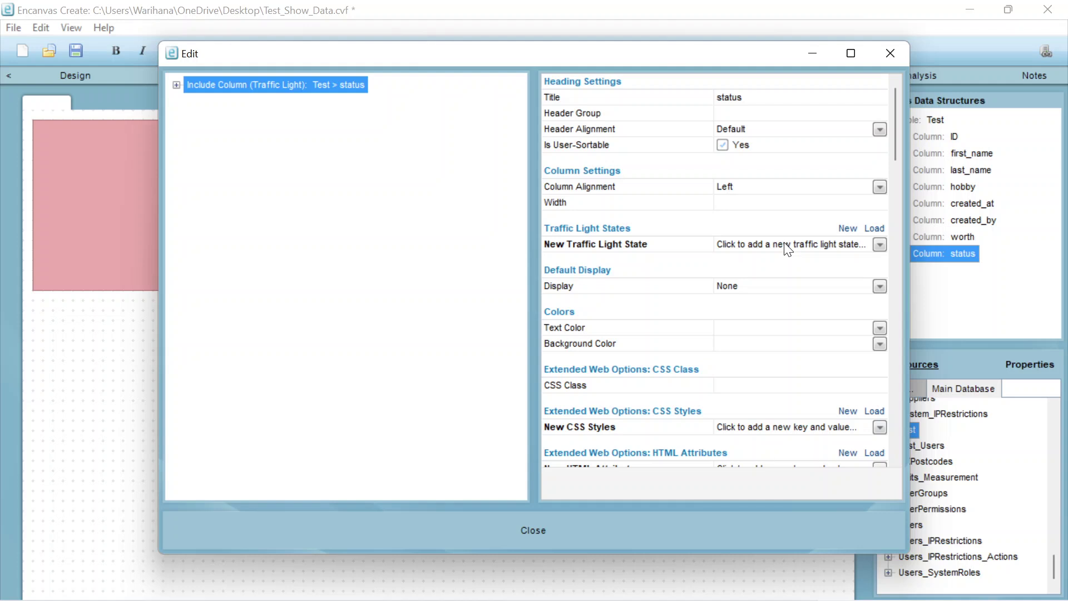
pyautogui.click(880, 244)
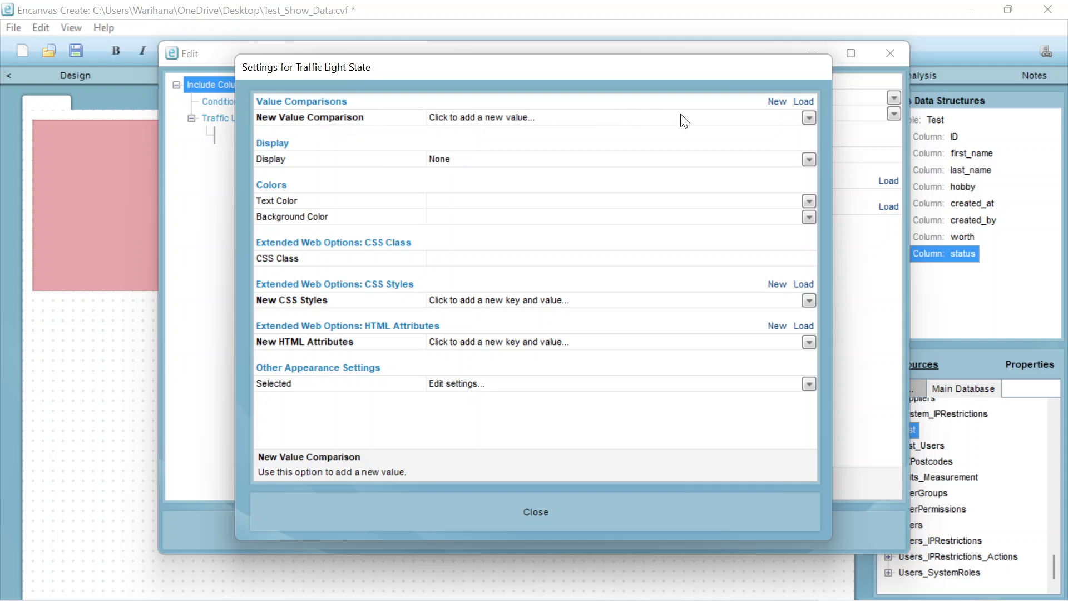
pyautogui.click(810, 117)
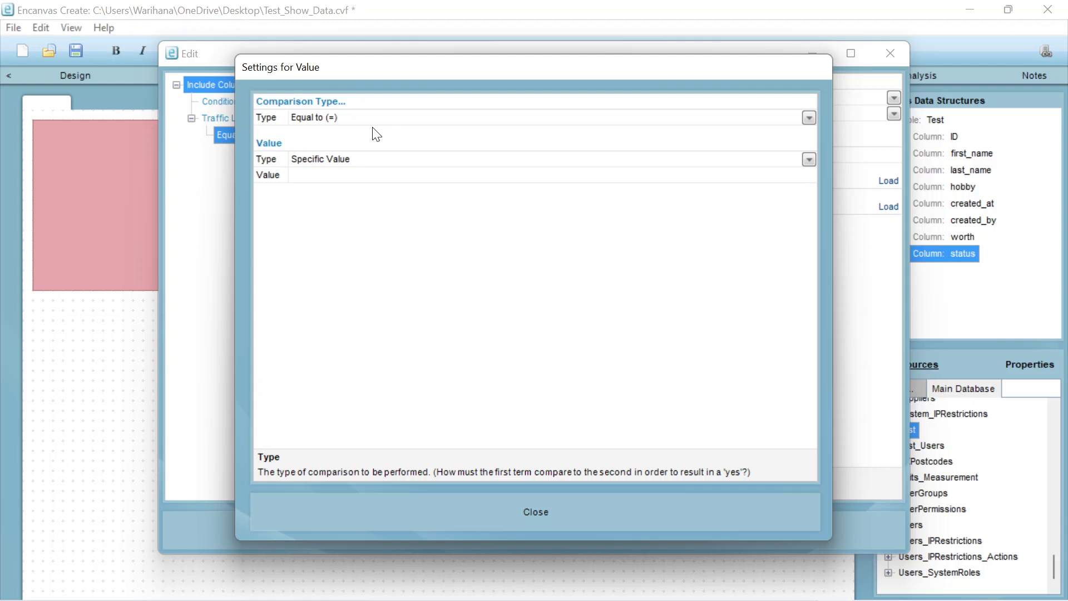
pyautogui.click(810, 118)
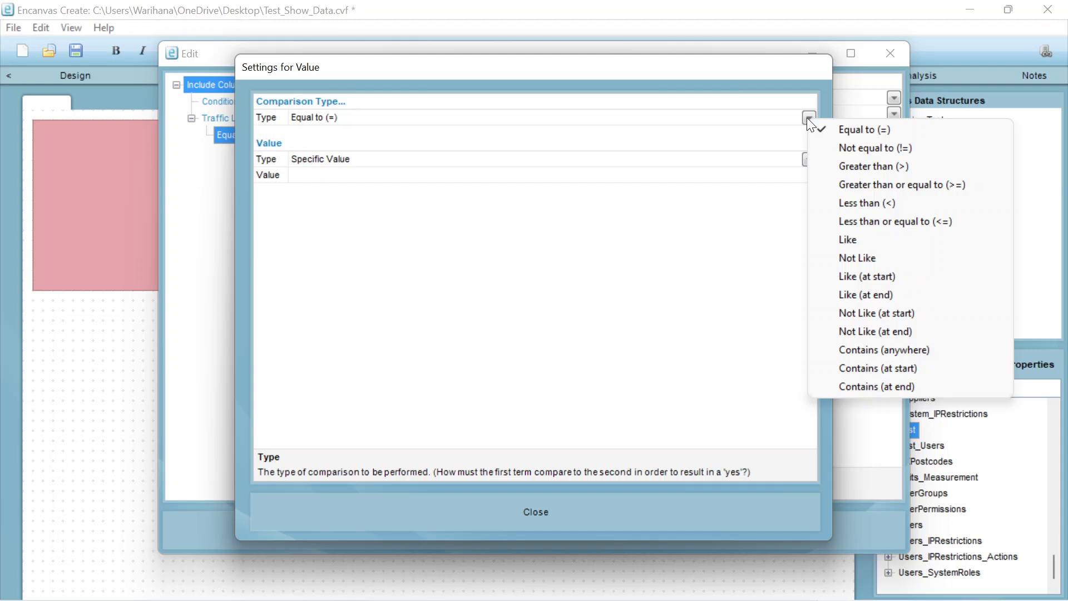
pyautogui.click(854, 134)
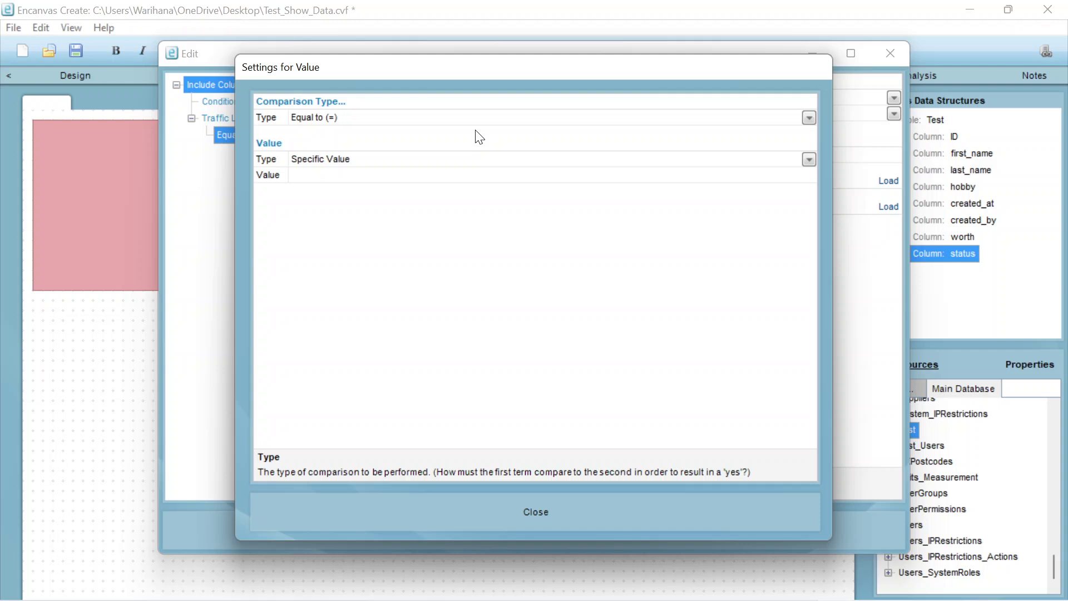
pyautogui.click(810, 160)
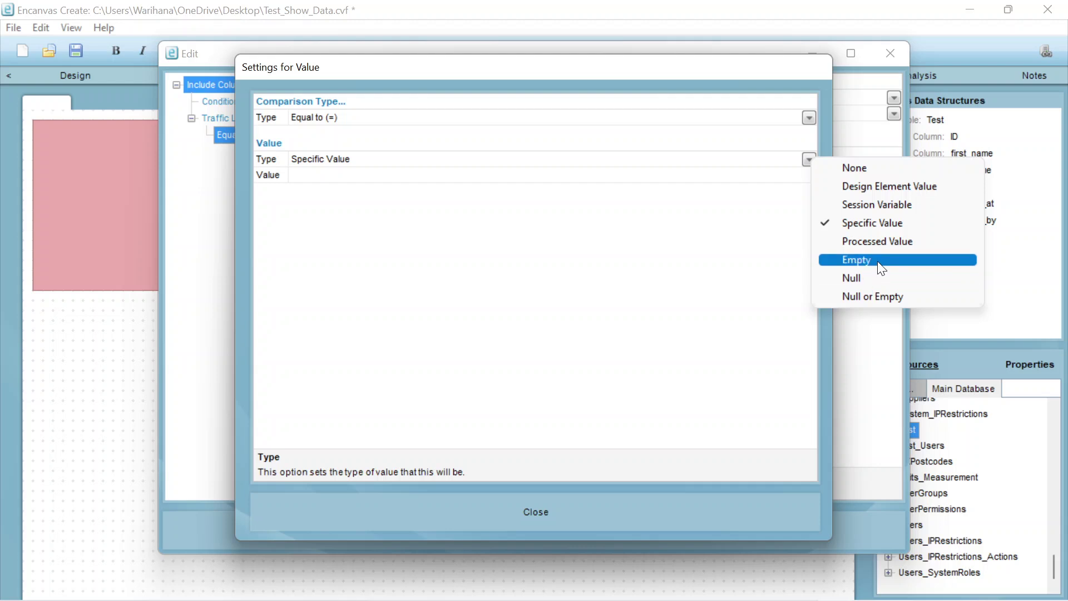
pyautogui.click(879, 224)
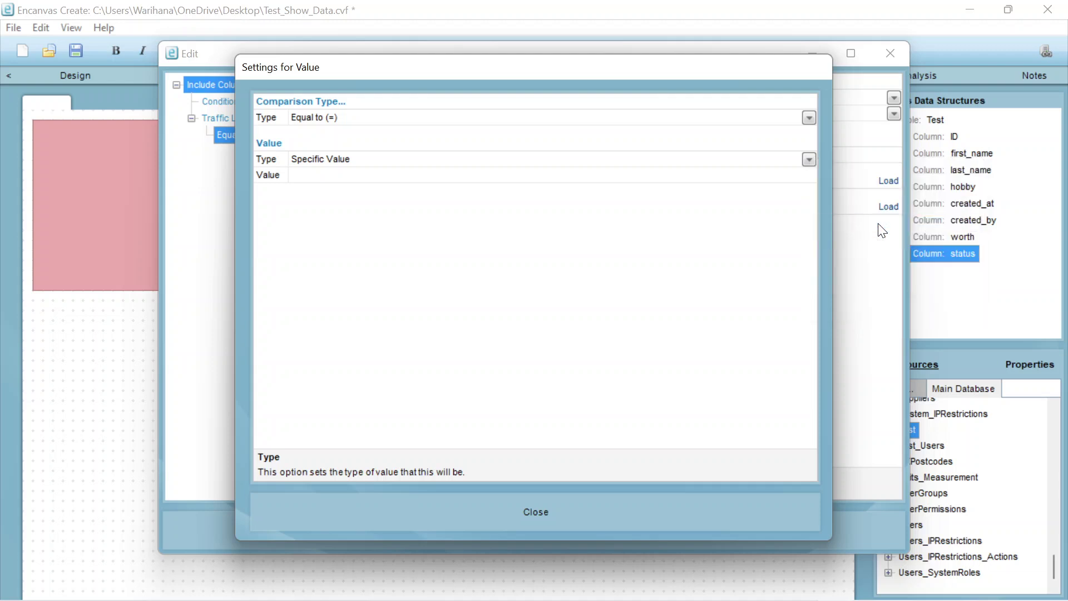
pyautogui.click(347, 176)
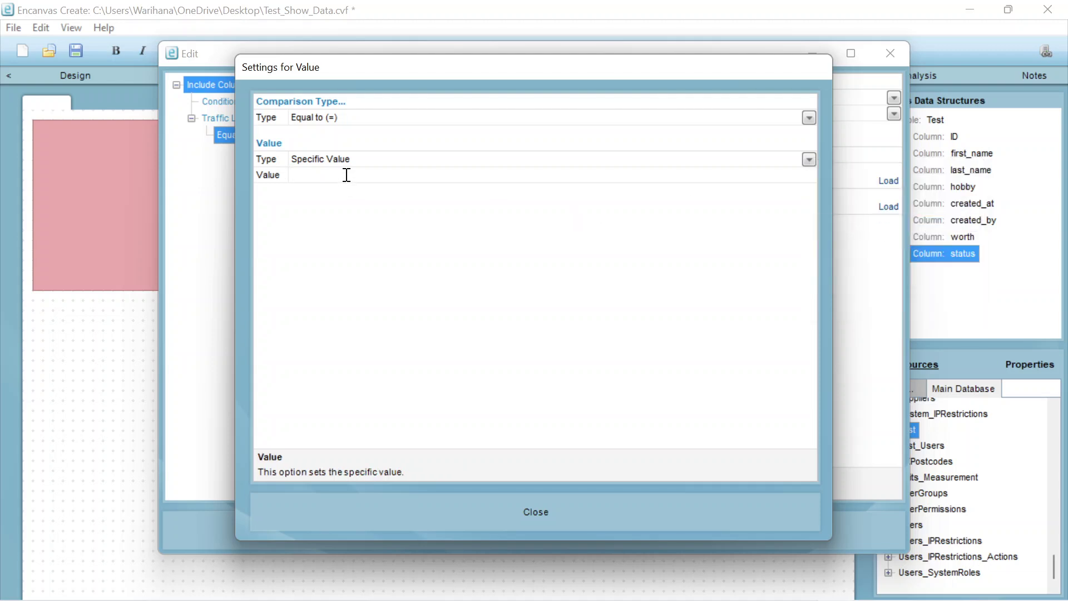
pyautogui.write('1')
pyautogui.click(544, 519)
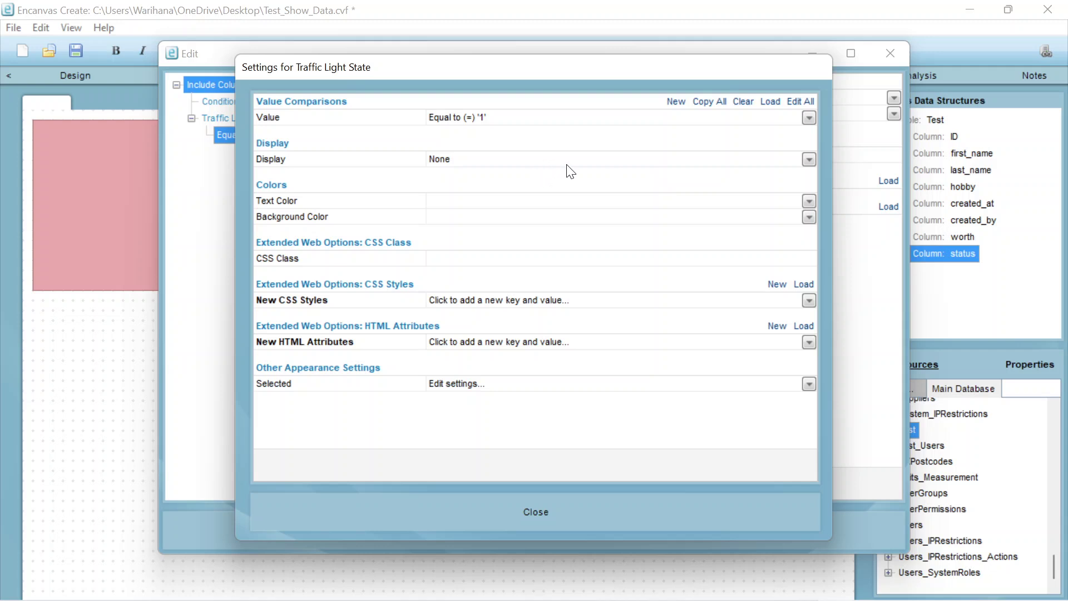
# Display the value 1 state as Plain Text with a dark green text colour, then close the link settings.
pyautogui.click(808, 166)
pyautogui.click(807, 166)
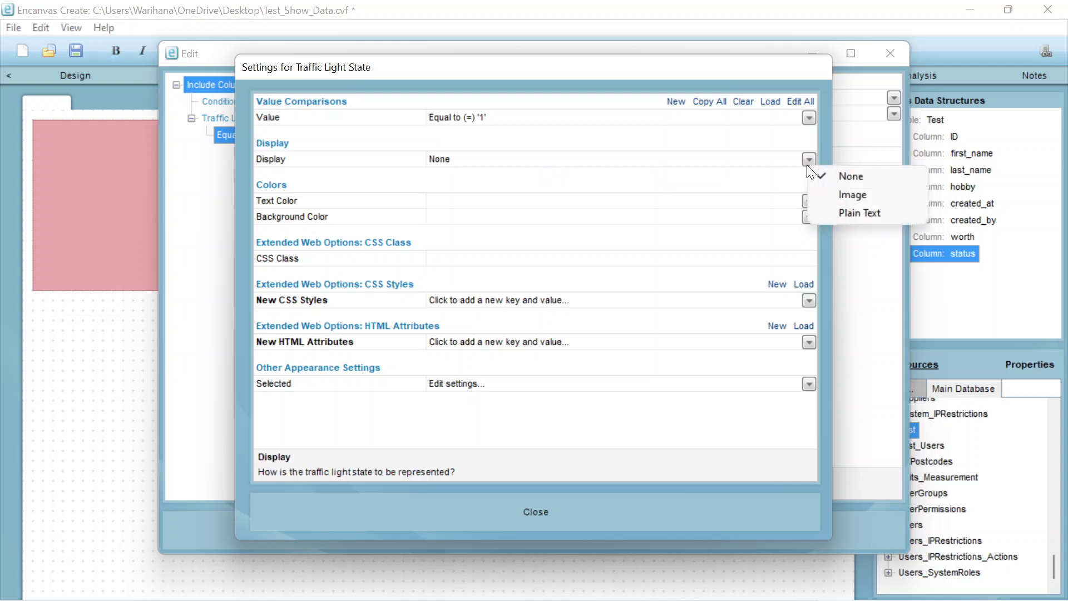
pyautogui.click(869, 215)
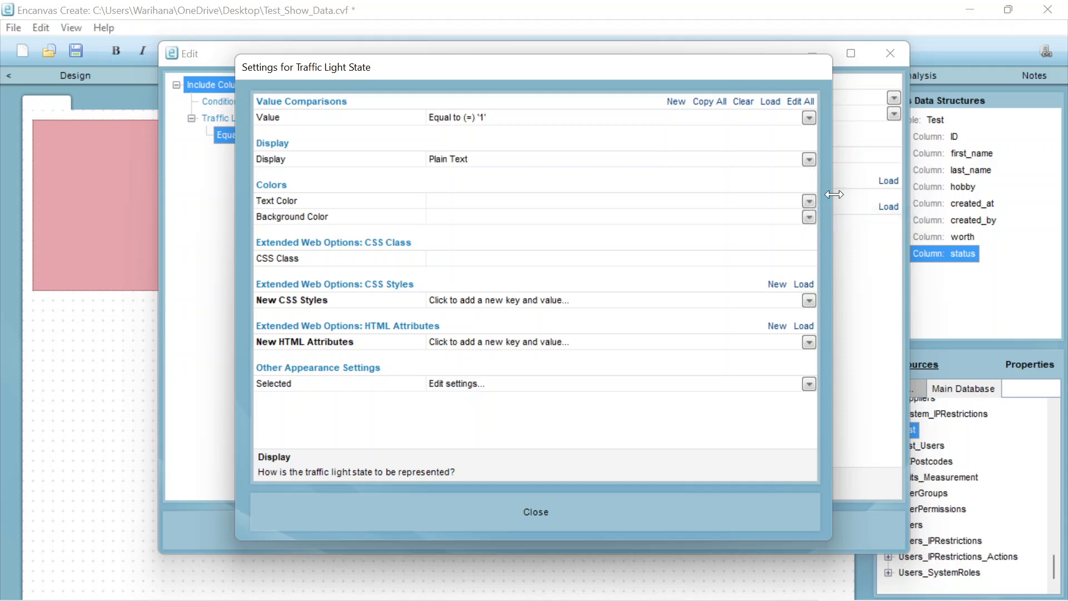
pyautogui.click(806, 201)
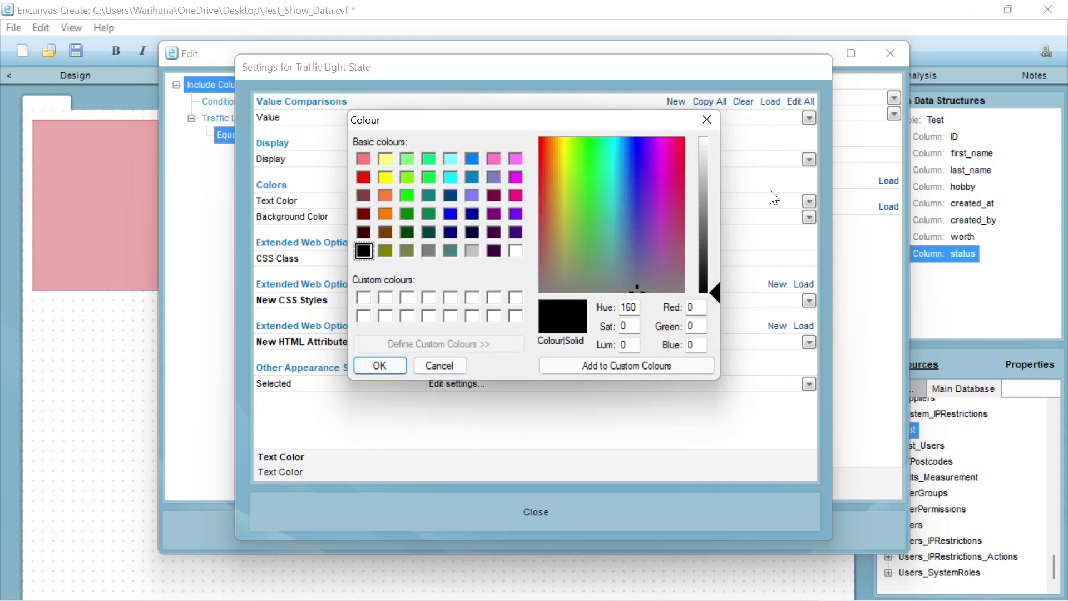
pyautogui.click(409, 232)
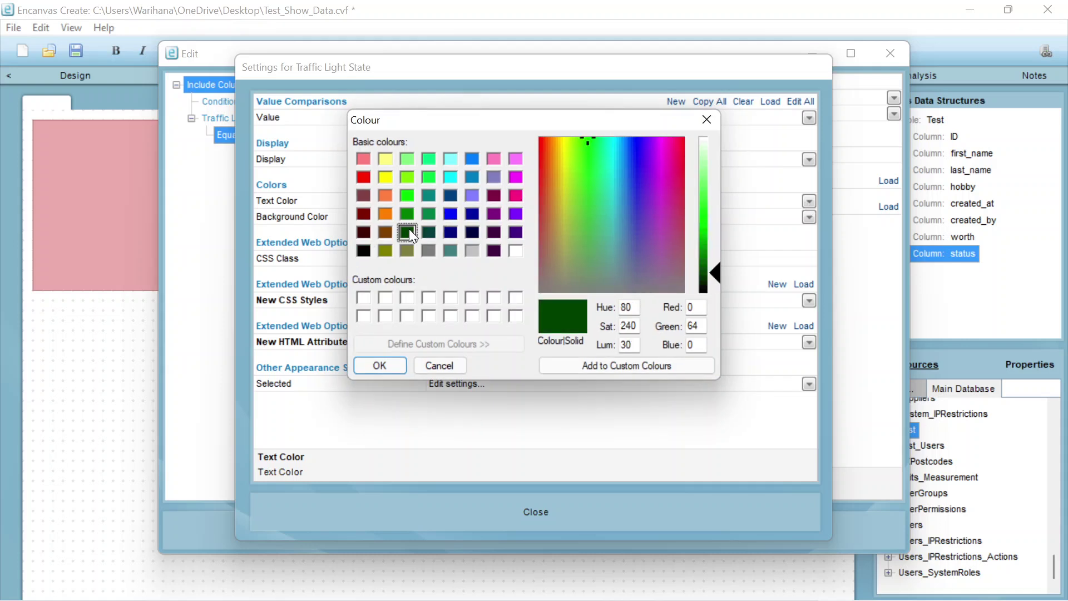
pyautogui.click(378, 365)
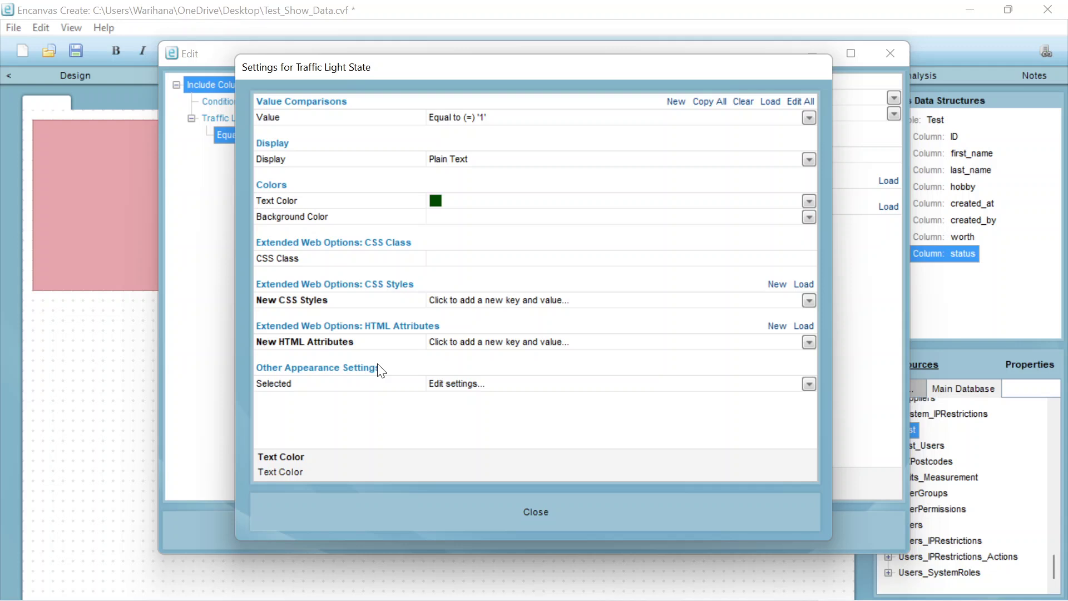
pyautogui.click(539, 512)
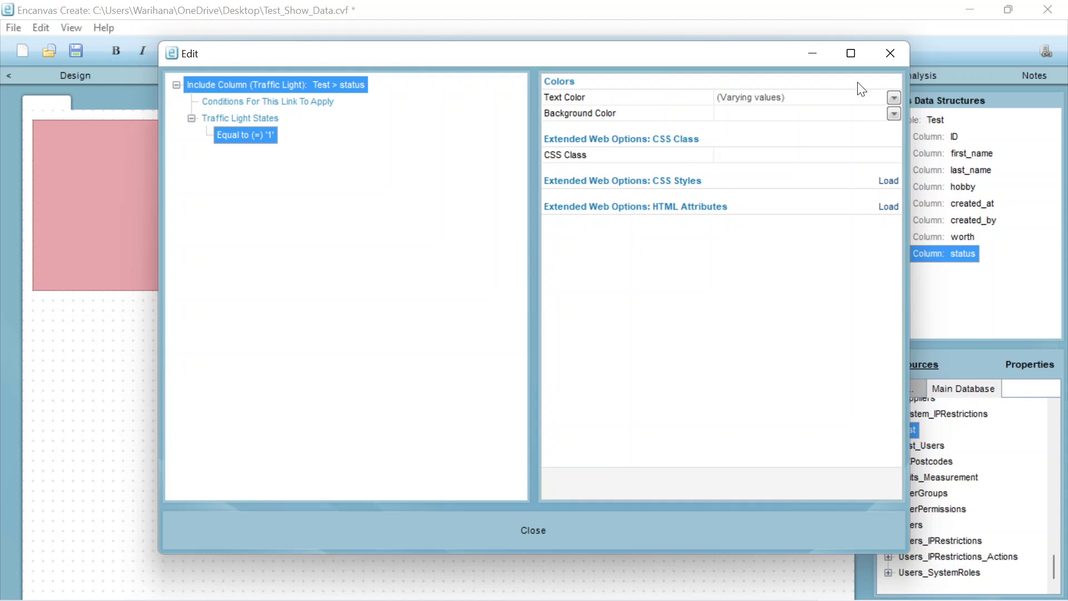
pyautogui.click(890, 55)
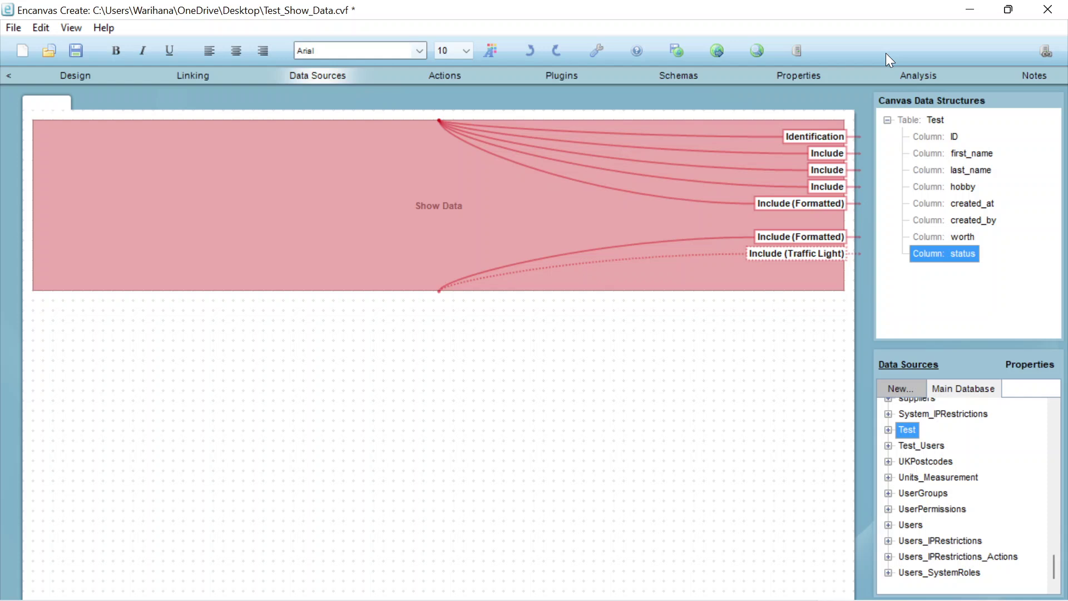
# Add a second traffic light state to the status column link, comparing Equal to (=) the specific value 0.
pyautogui.doubleClick(803, 252)
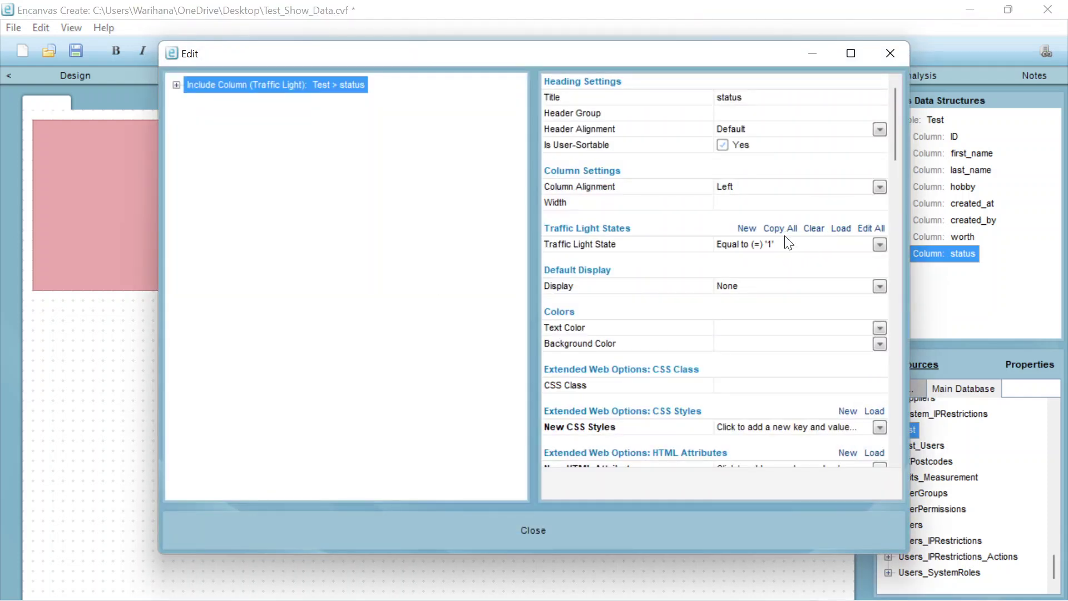
pyautogui.click(755, 230)
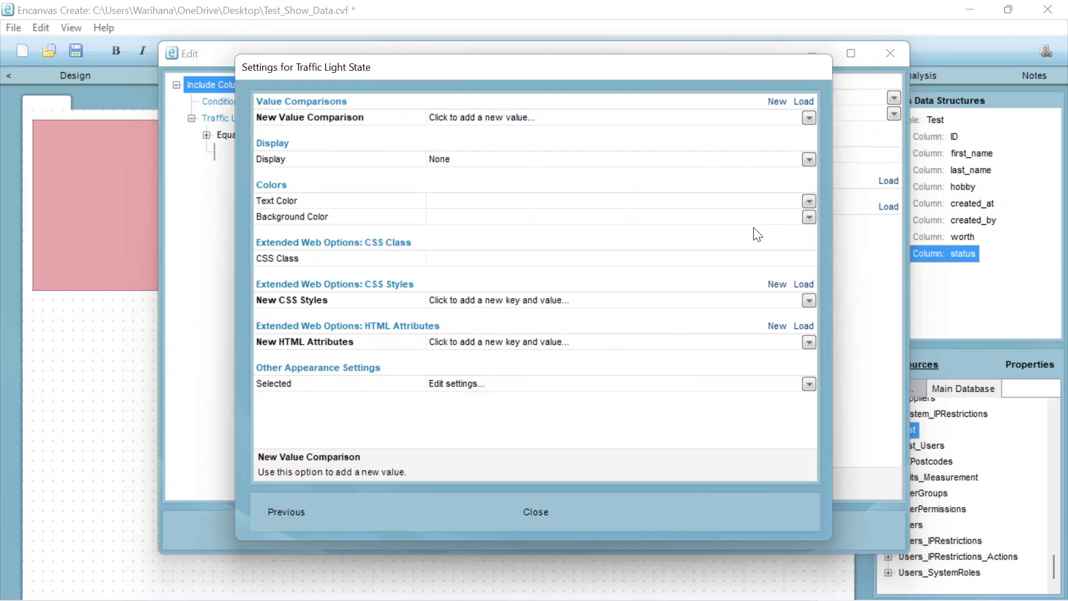
pyautogui.click(810, 120)
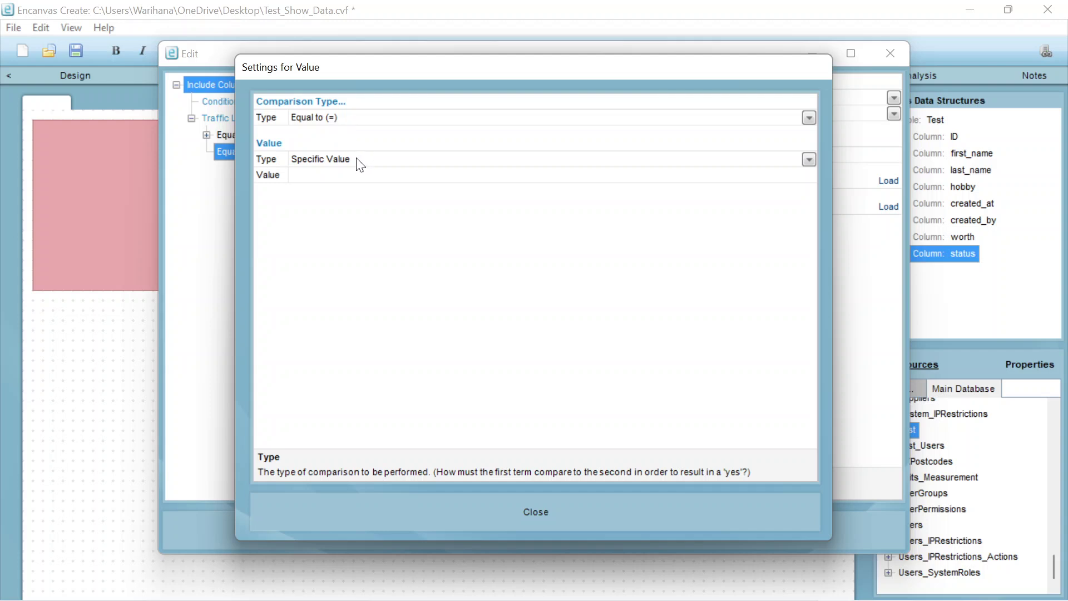
pyautogui.click(351, 179)
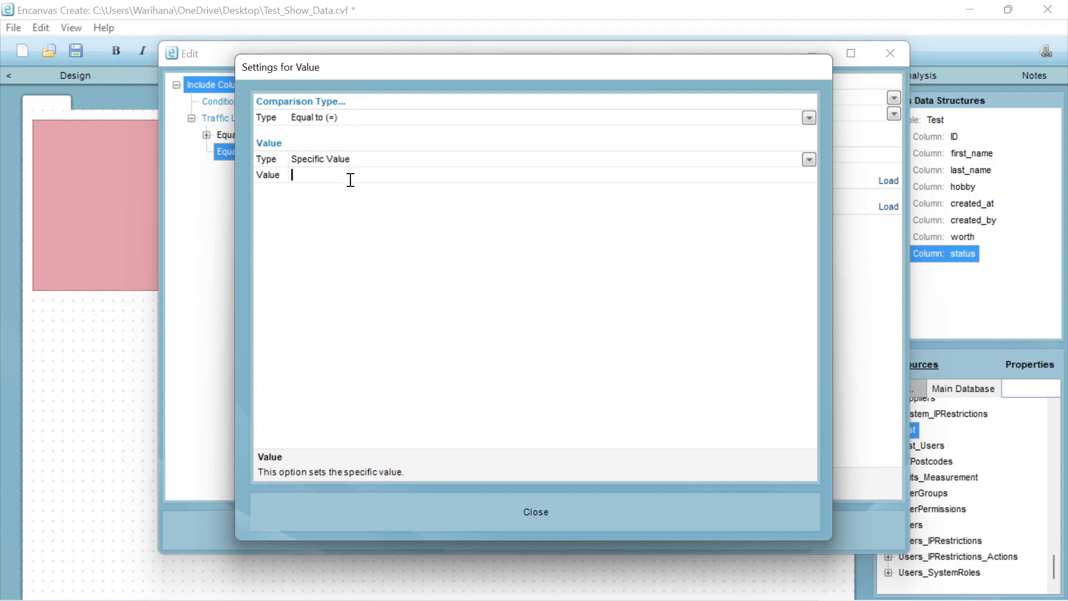
pyautogui.write('0')
pyautogui.click(537, 518)
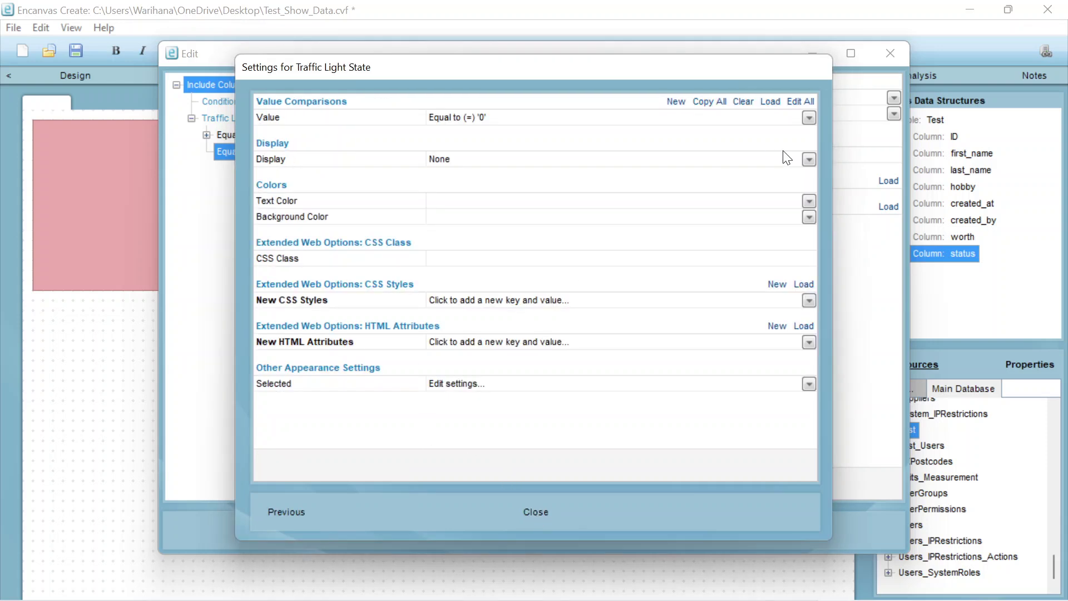
# Display the value 0 state as an Image with icons8-active-24.png as the embedded file, and close the link settings.
pyautogui.click(810, 161)
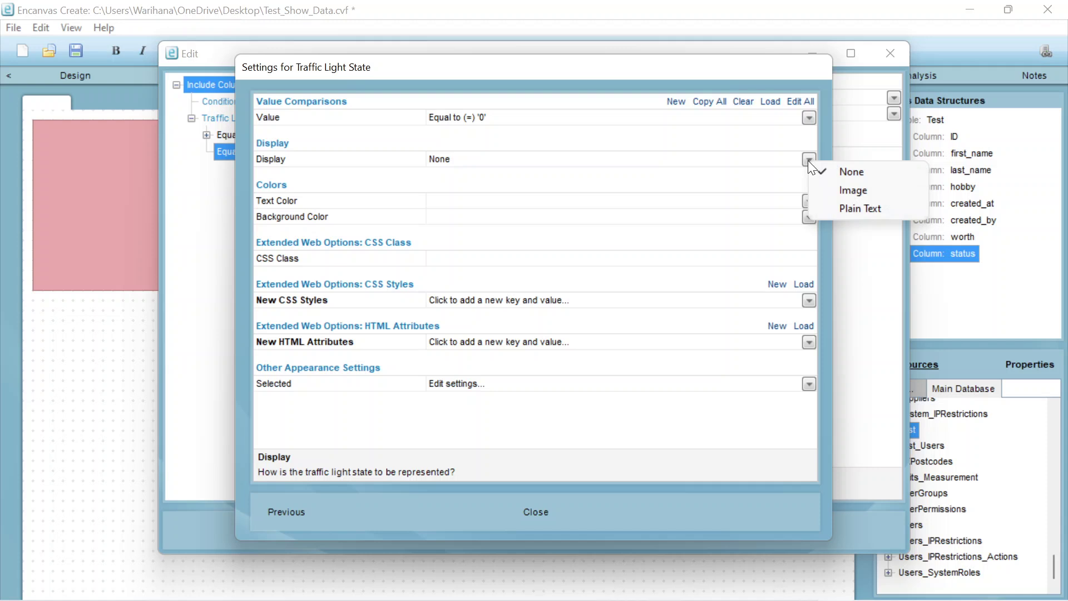
pyautogui.click(860, 192)
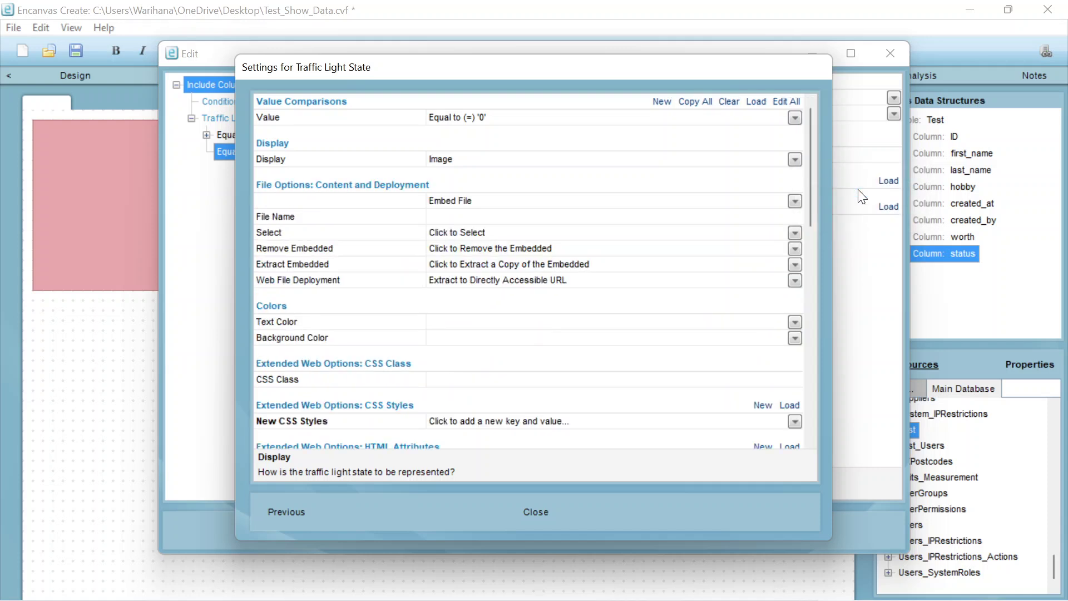
pyautogui.click(795, 204)
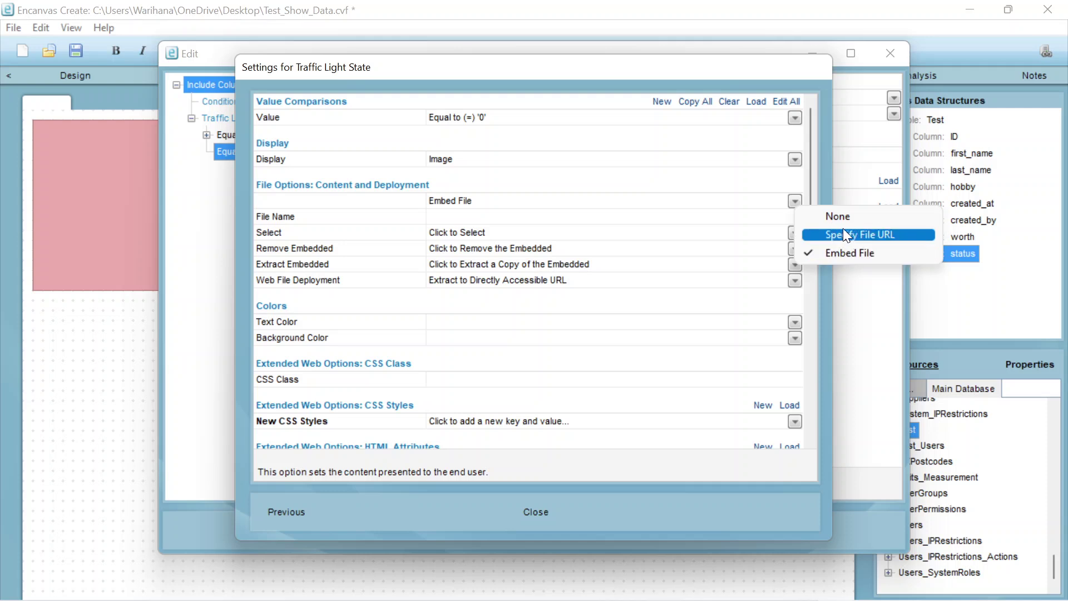
pyautogui.click(700, 200)
pyautogui.click(629, 215)
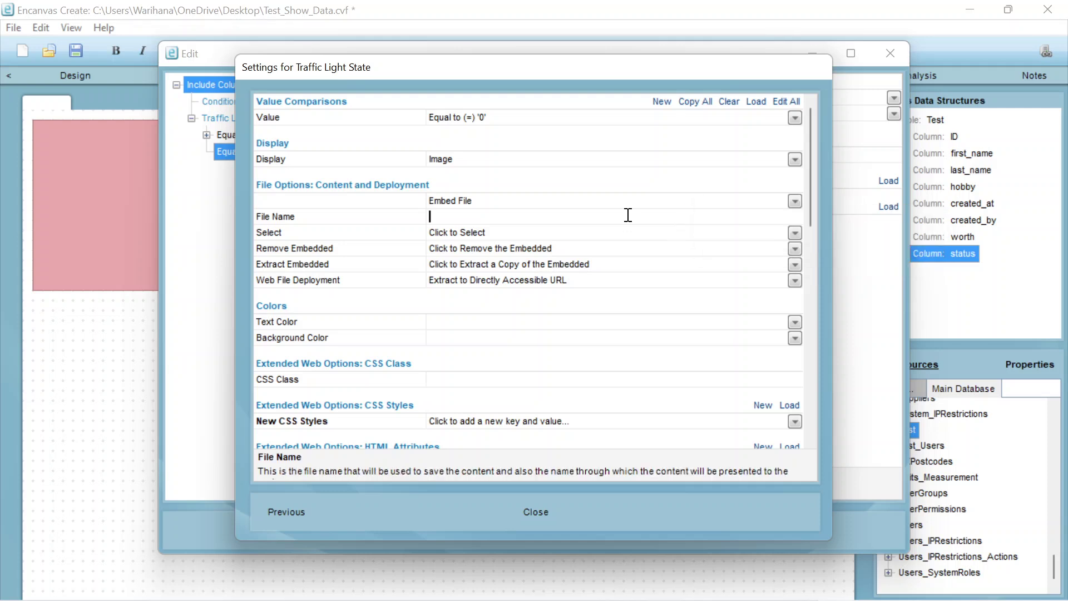
pyautogui.click(795, 232)
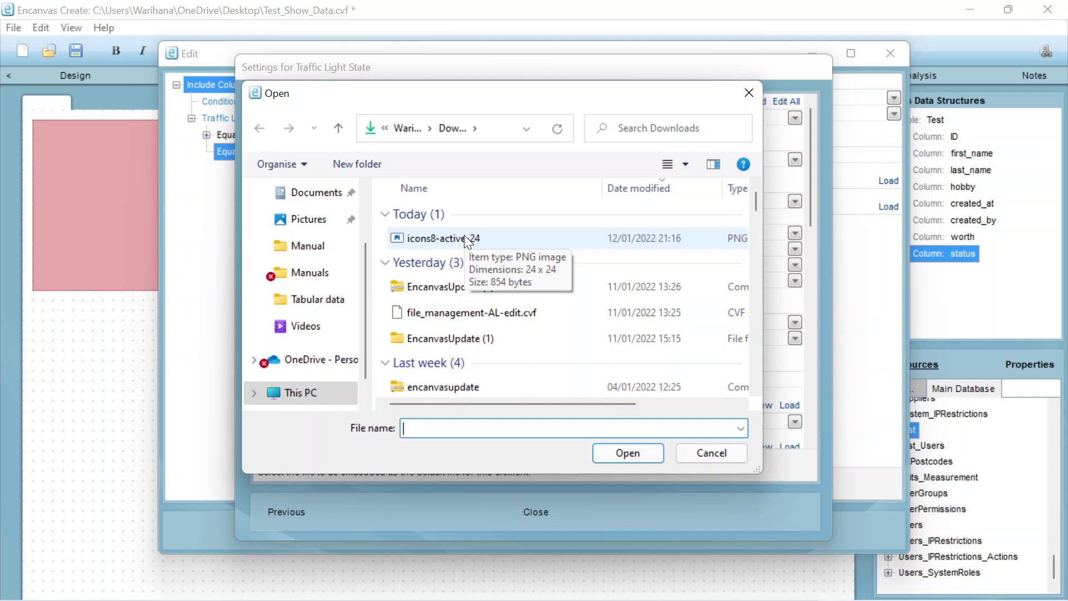
pyautogui.click(464, 236)
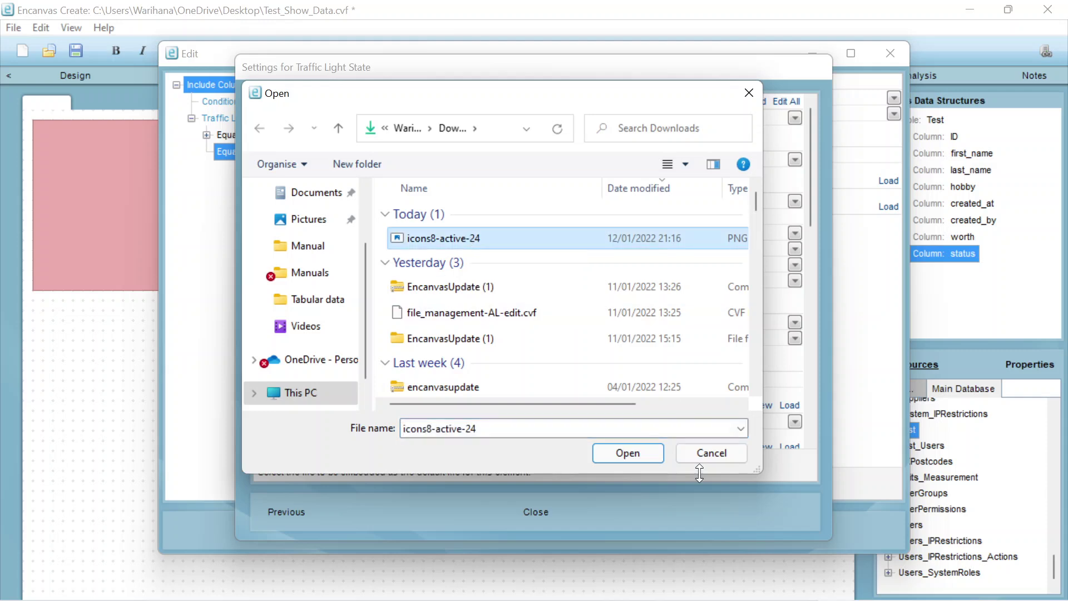
pyautogui.click(639, 458)
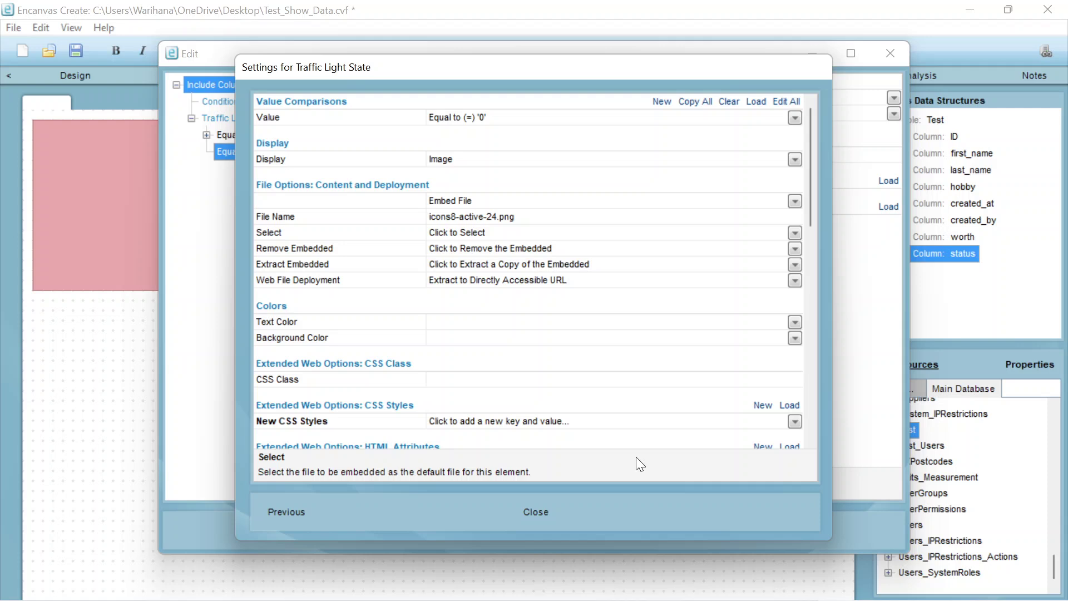
pyautogui.click(547, 512)
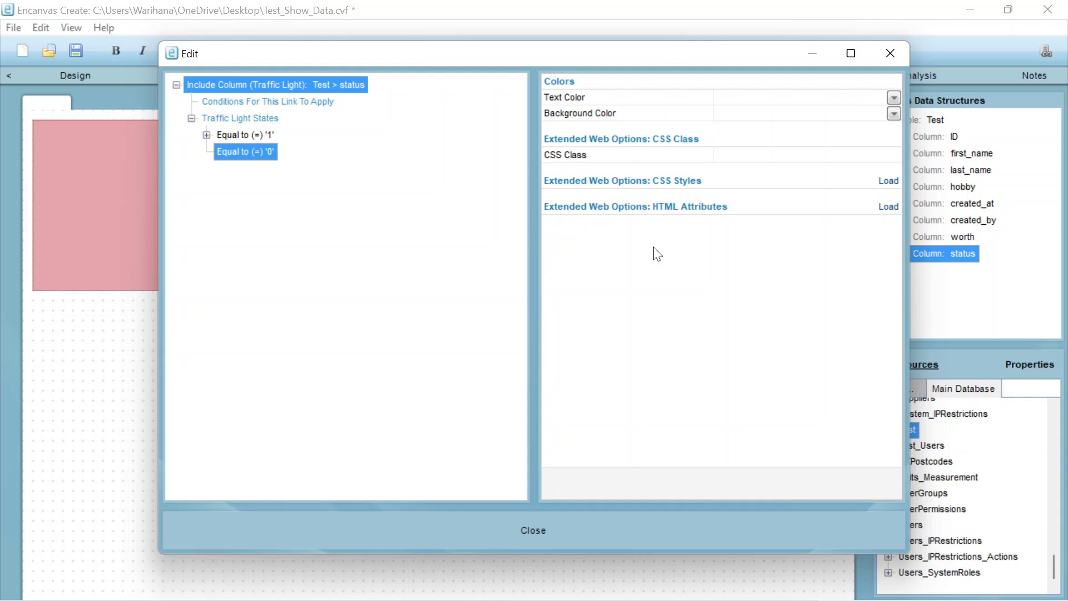
pyautogui.click(533, 531)
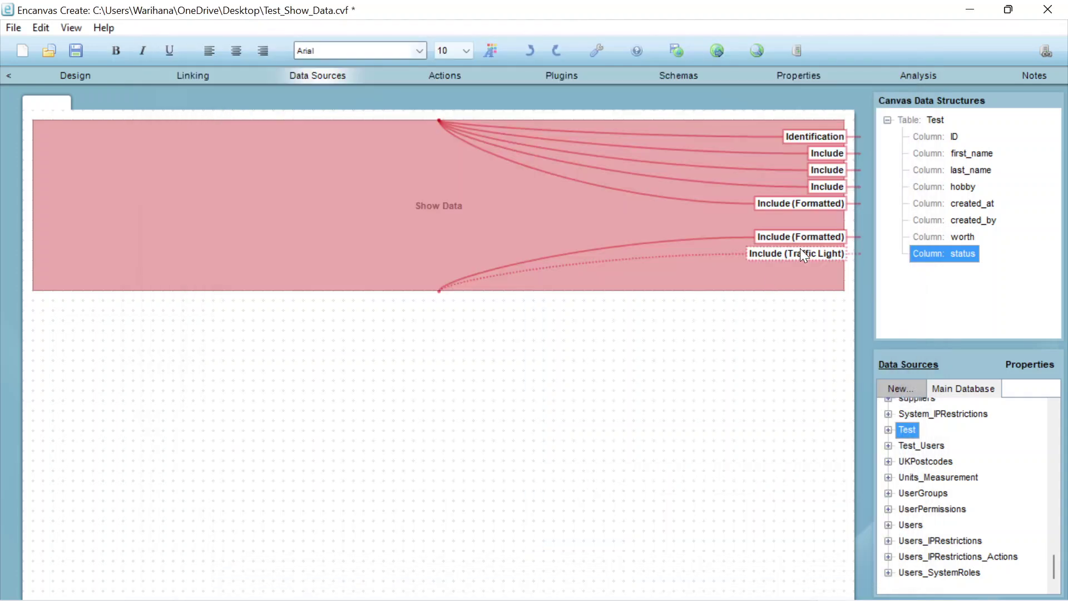
# Set the default display of the status column's traffic light link to Plain Text.
pyautogui.doubleClick(802, 249)
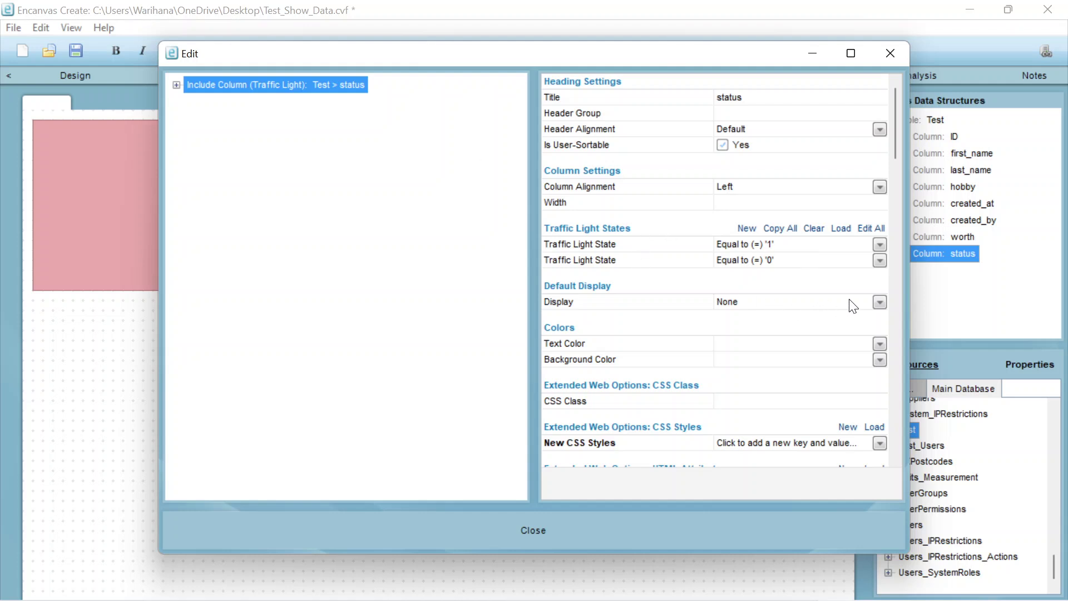
pyautogui.click(880, 302)
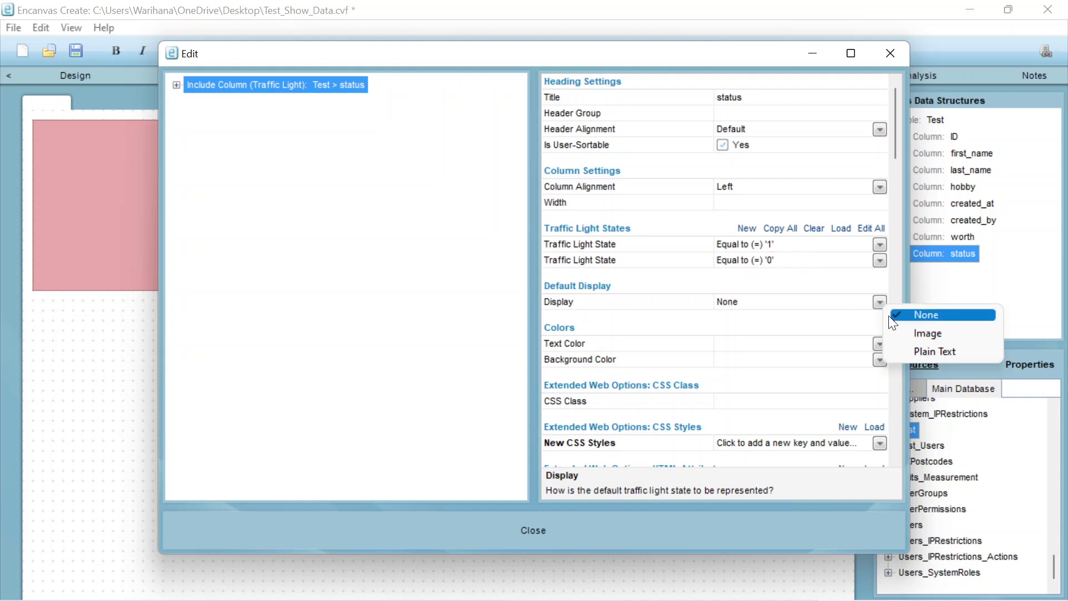
pyautogui.click(921, 349)
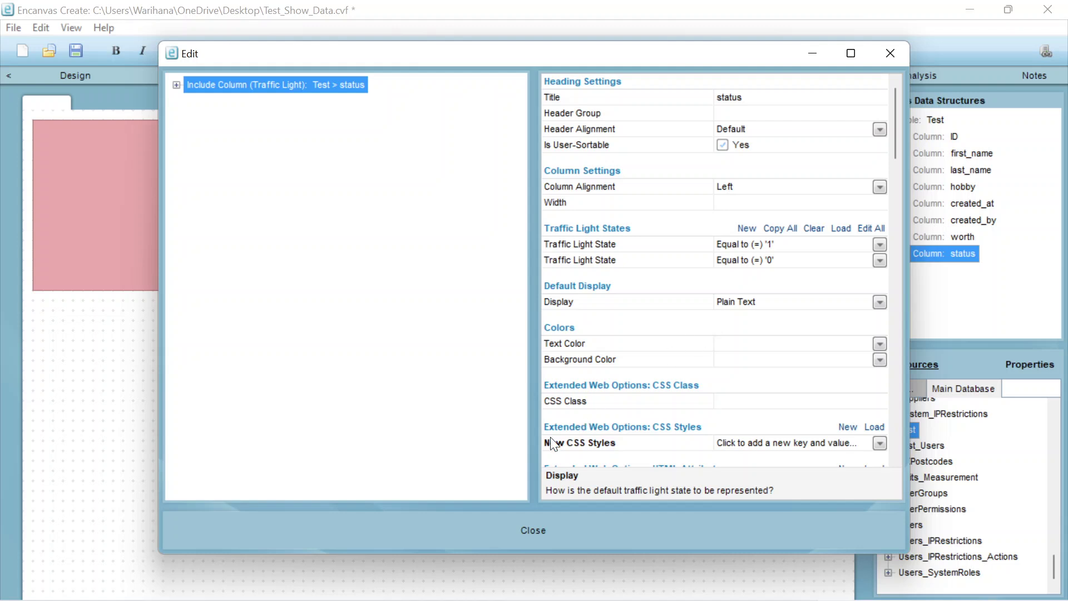
pyautogui.click(537, 532)
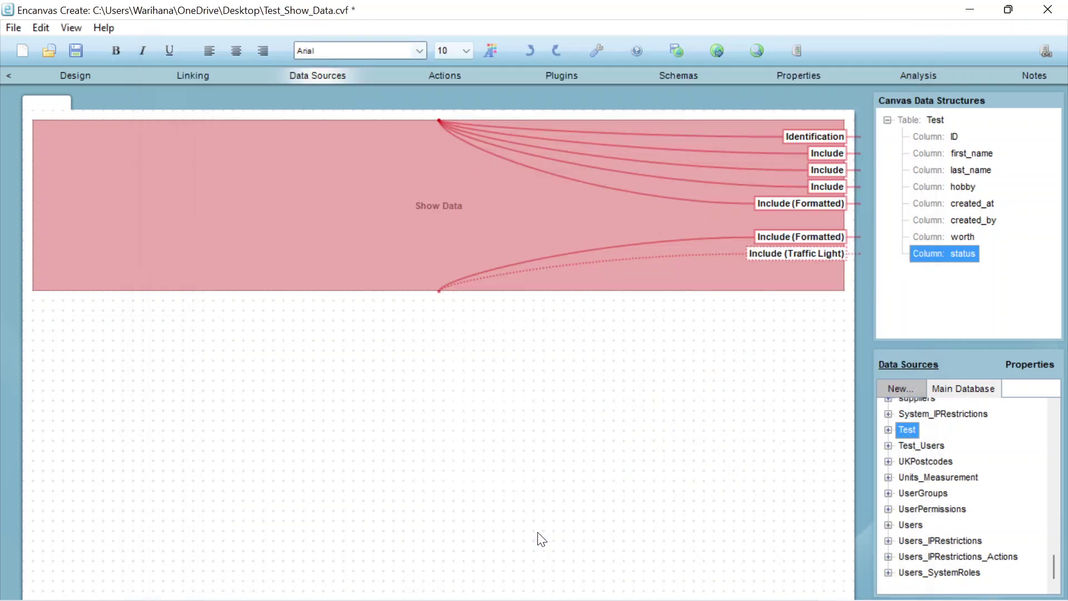
# Switch to the workplace site in the browser, cancel resubmitting the form, and open Show Data under Test Apps.
pyautogui.click(674, 52)
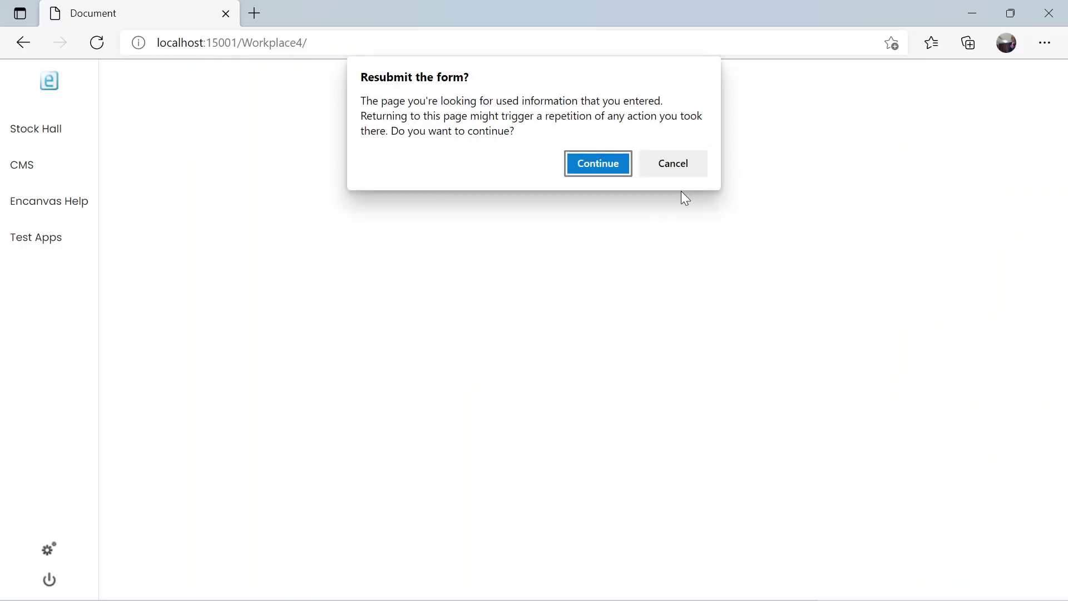
pyautogui.click(665, 170)
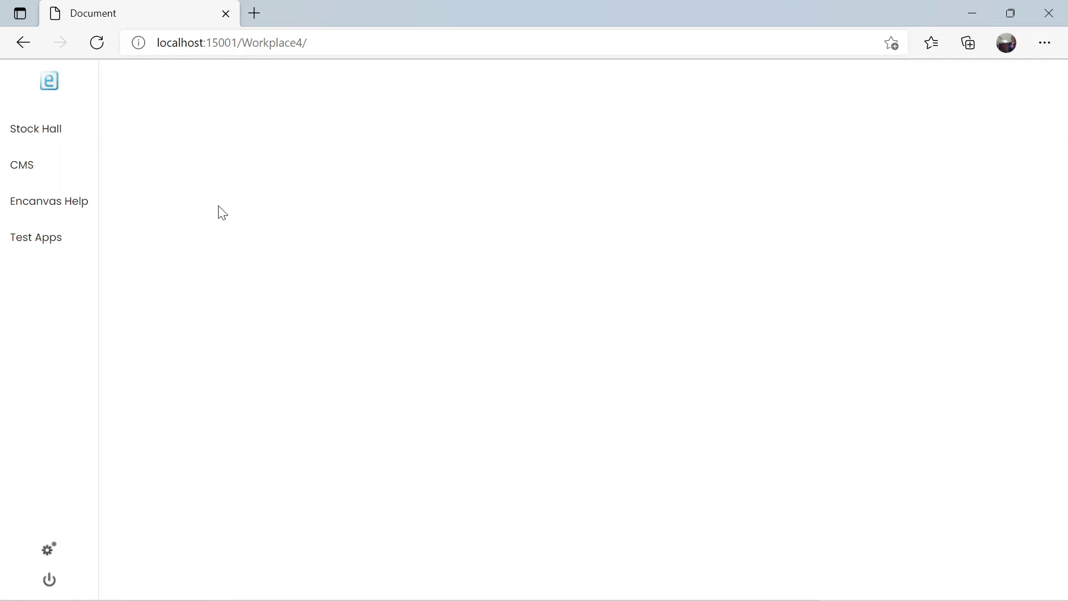
pyautogui.click(48, 243)
pyautogui.click(60, 273)
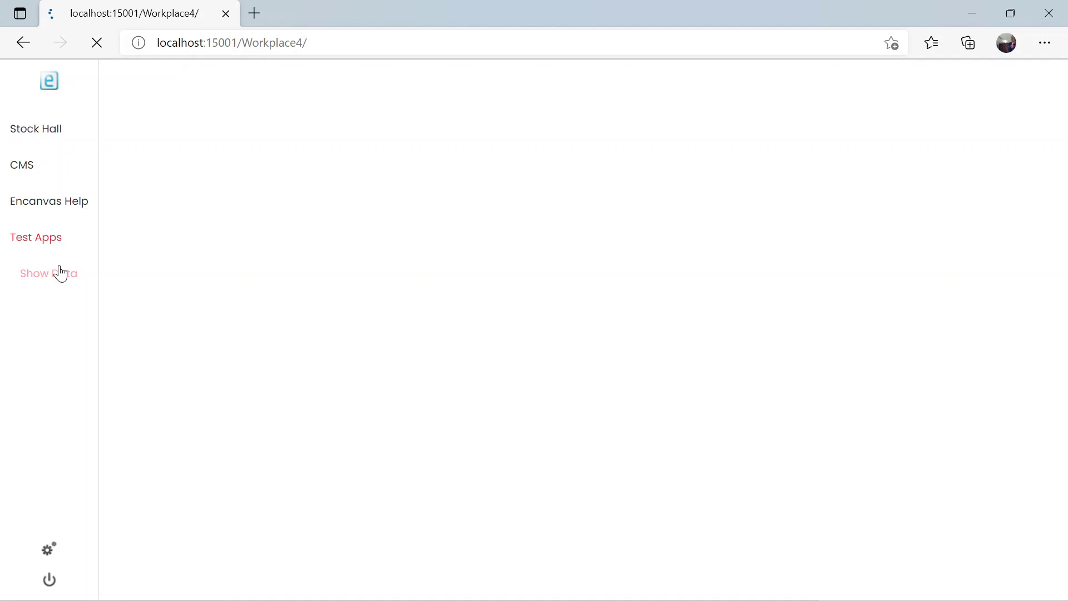